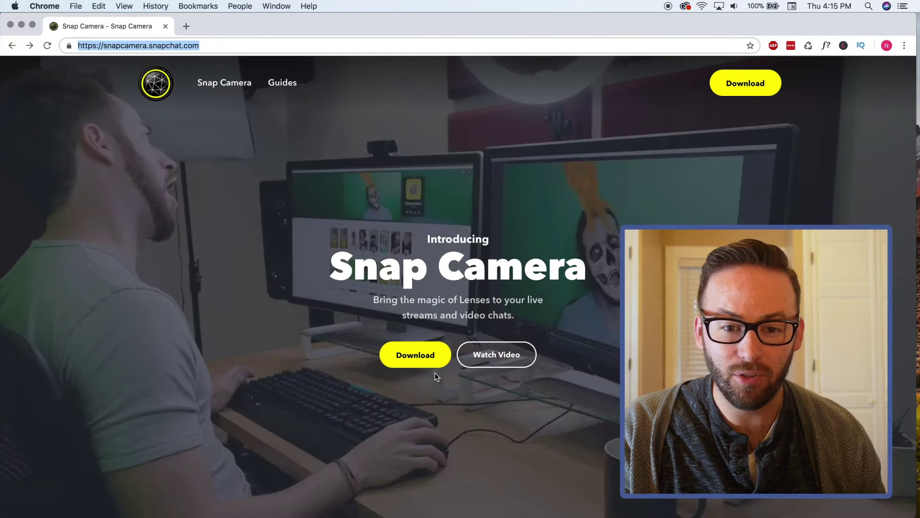
Step: Download the Snap Camera 1.0.0.pkg installer and install it on the Mac
click(416, 355)
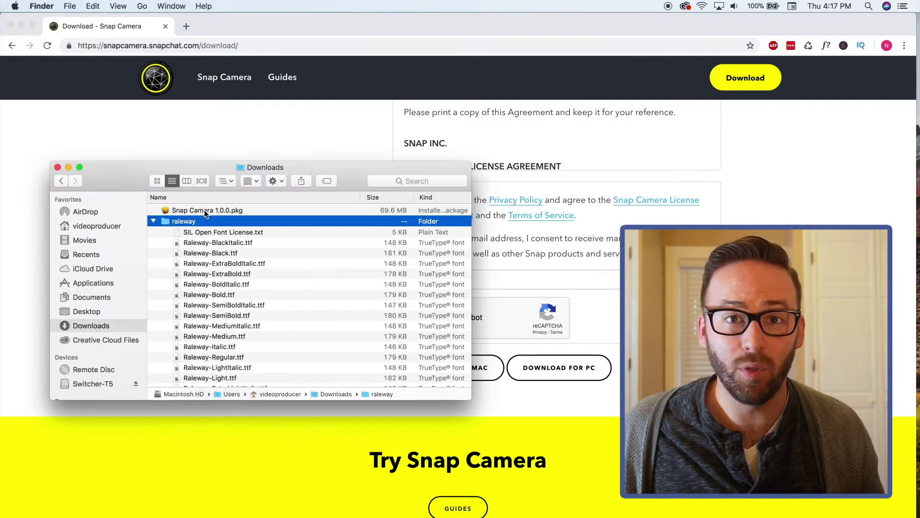
click(203, 211)
double_click(203, 211)
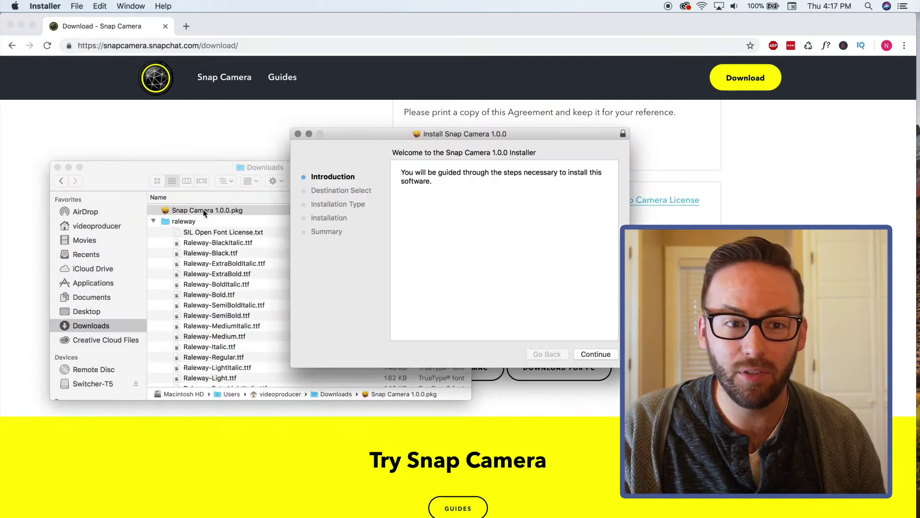
click(604, 354)
click(600, 354)
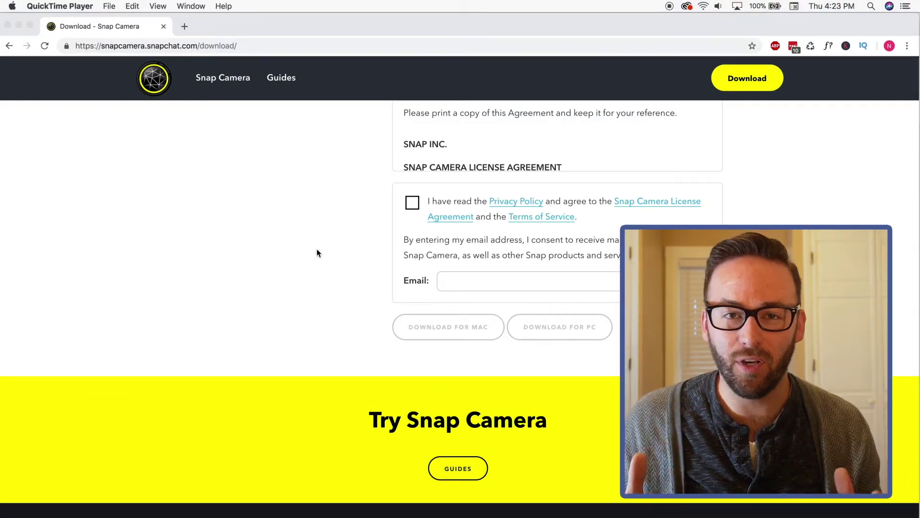
Step: Launch Snap Camera through Spotlight and browse the Featured lenses
key(super+space)
text(s)
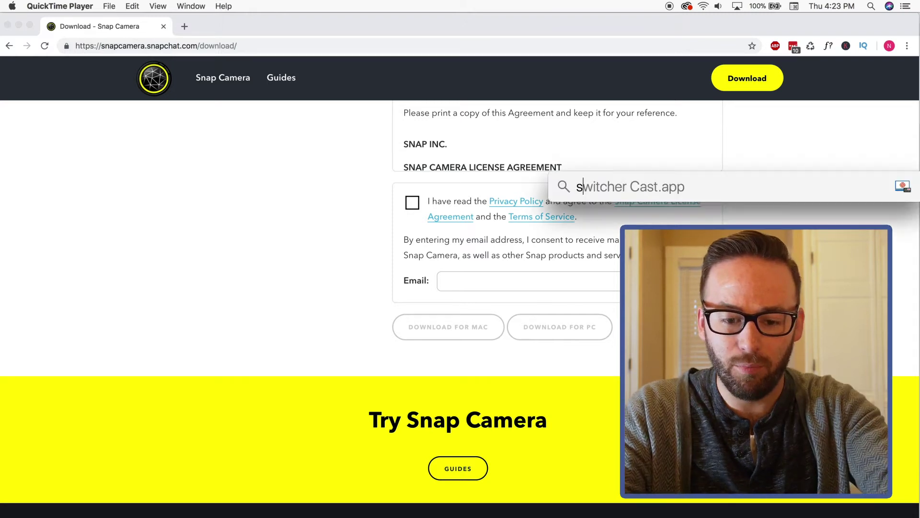
text(nap)
key(Return)
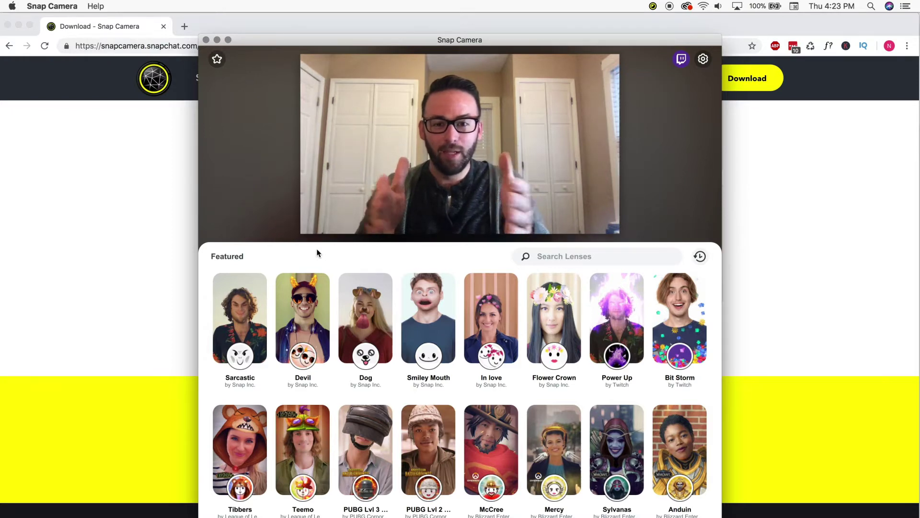
scroll(432, 383, down, 12)
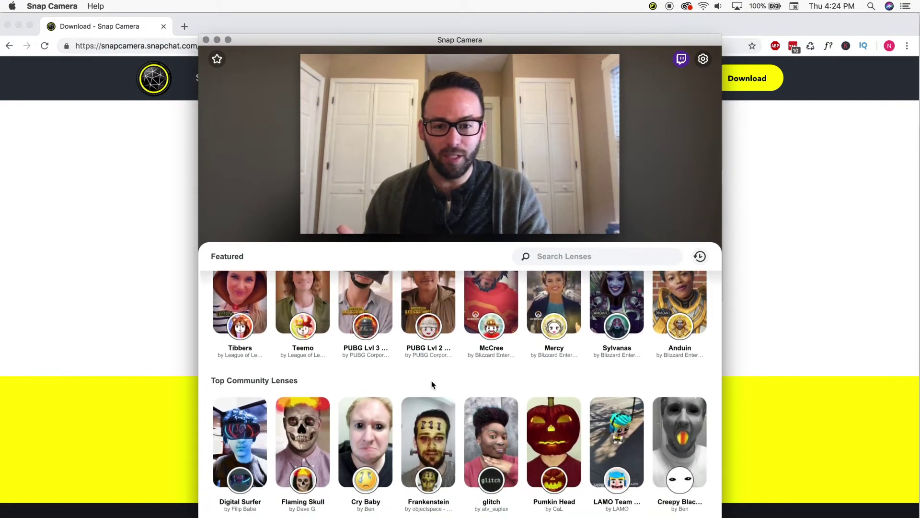
scroll(432, 384, up, 12)
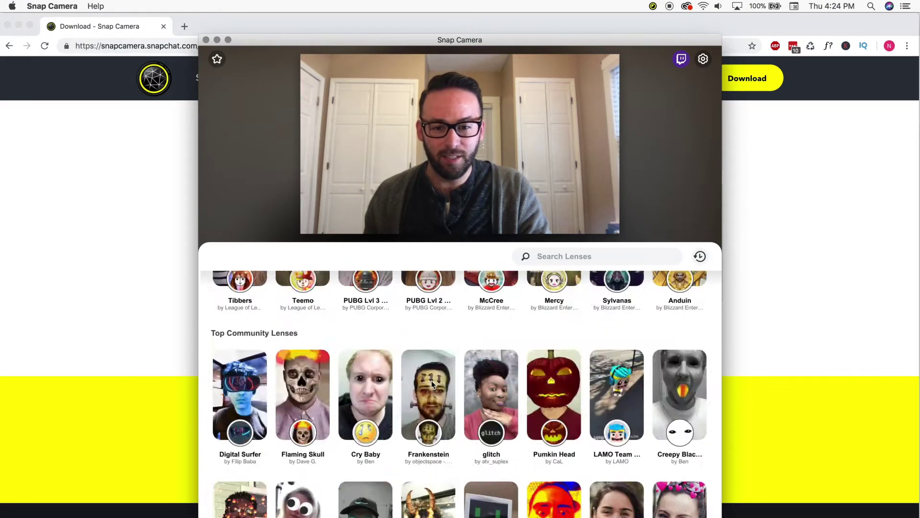
Step: Try the Dog, Bit Storm, McCree and PUBG helmet lenses, then open Settings
click(377, 313)
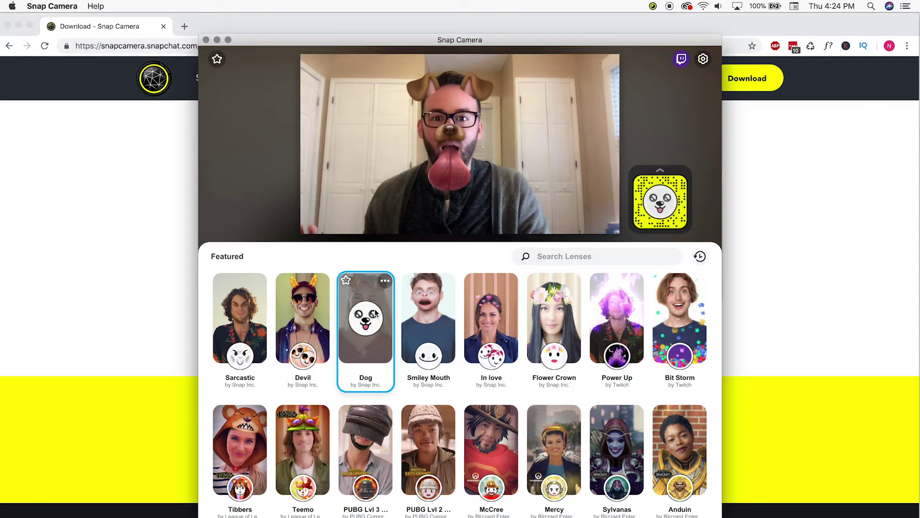
click(659, 321)
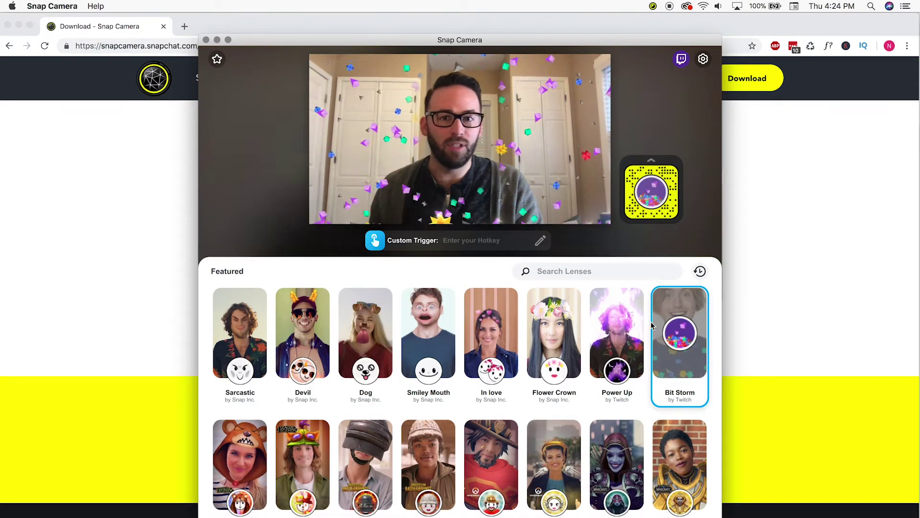
scroll(540, 347, down, 1)
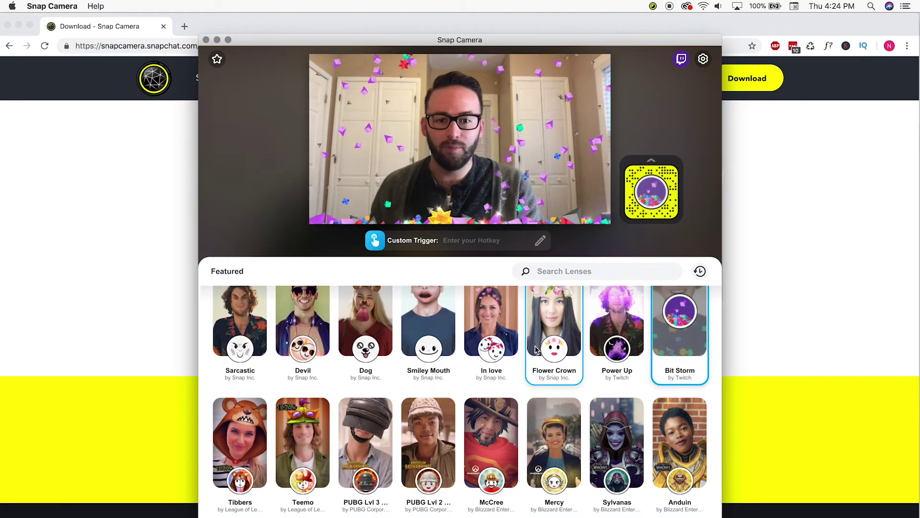
click(478, 437)
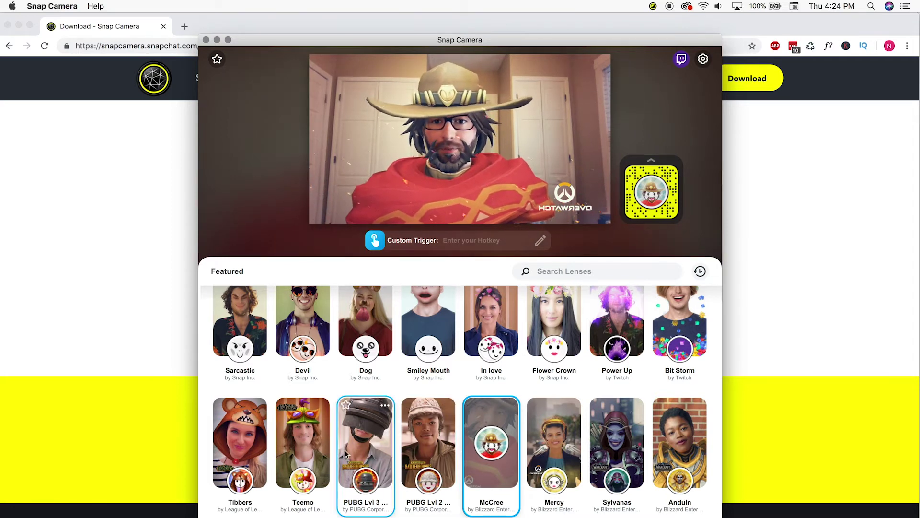
click(381, 453)
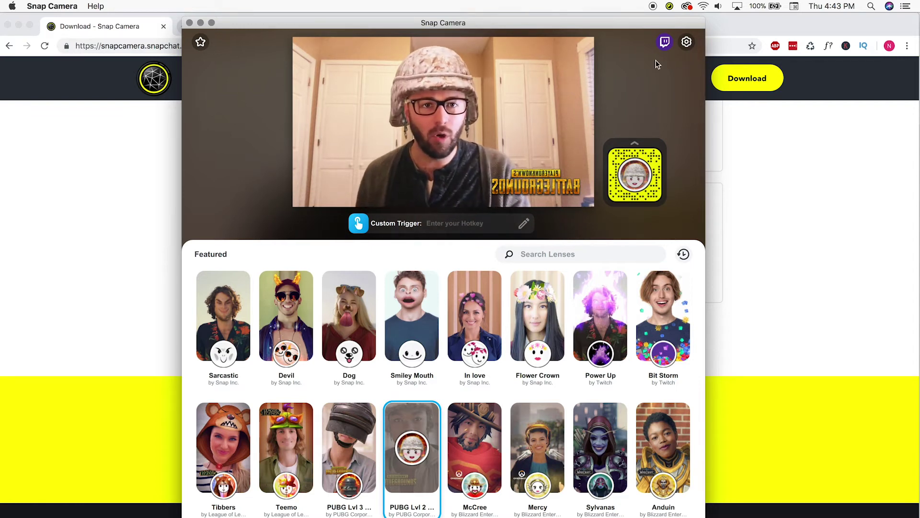
click(686, 42)
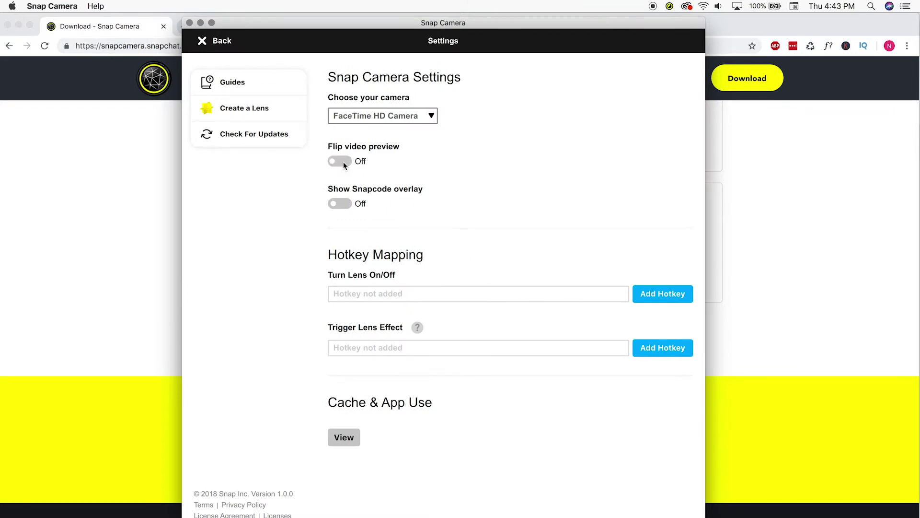
Step: Leave Settings and return to the Snap Camera lens browser
click(213, 40)
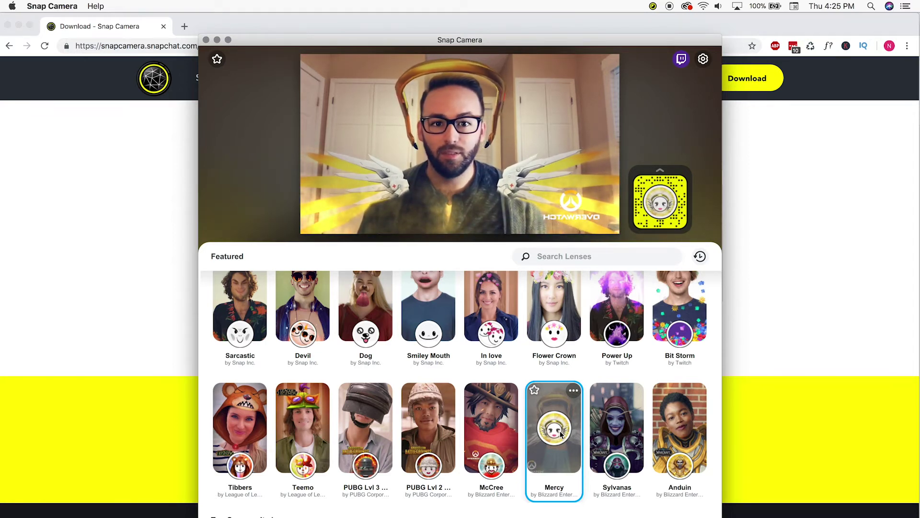
Step: Turn off Mercy, apply the Smiley Mouth lens, then remove it for an unfiltered face
scroll(445, 381, up, 1)
click(444, 381)
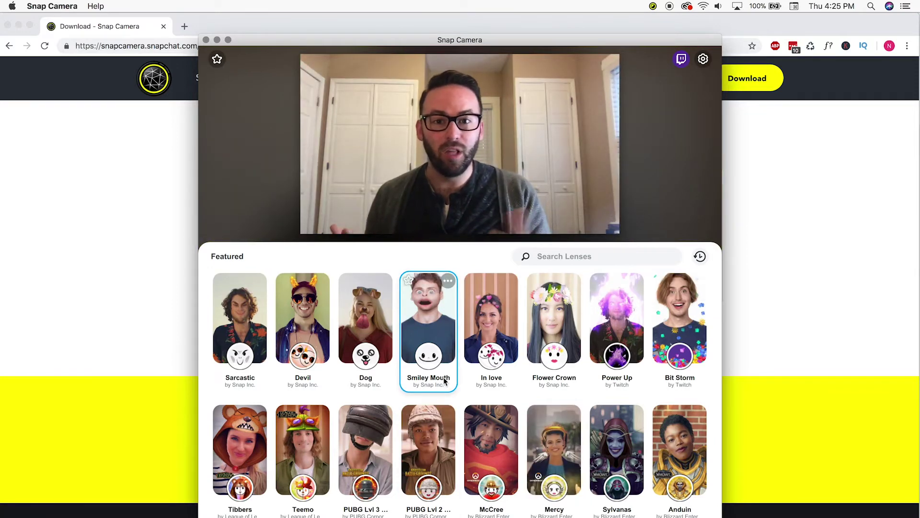
click(450, 345)
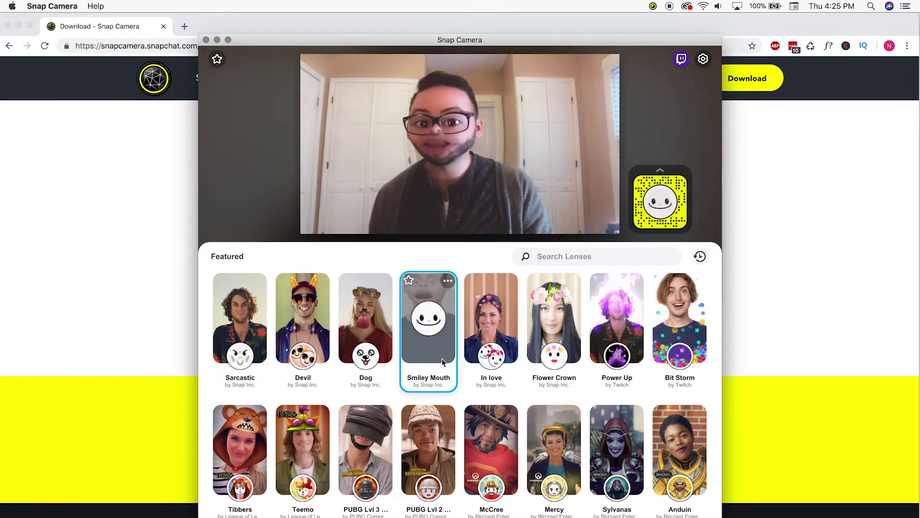
click(442, 353)
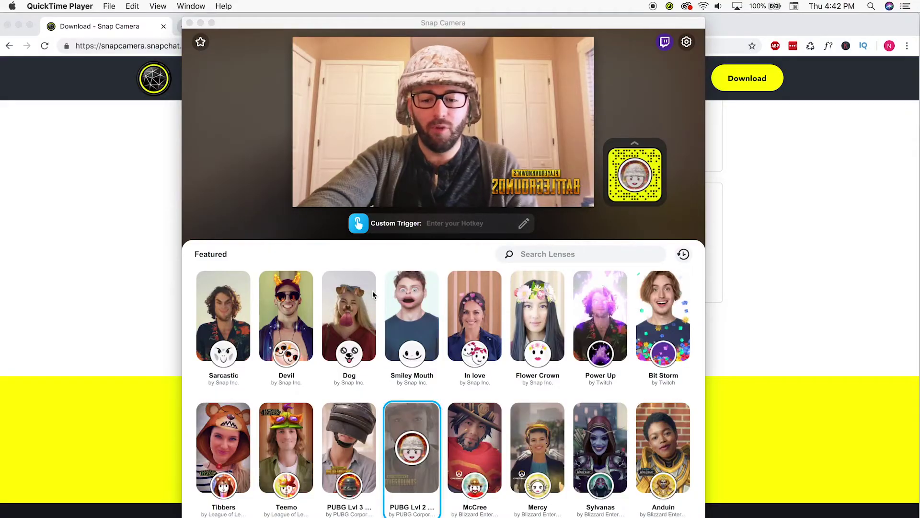
Step: Bring Photo Booth forward, set its camera to Snap Camera, and reposition its window
key(super+Tab)
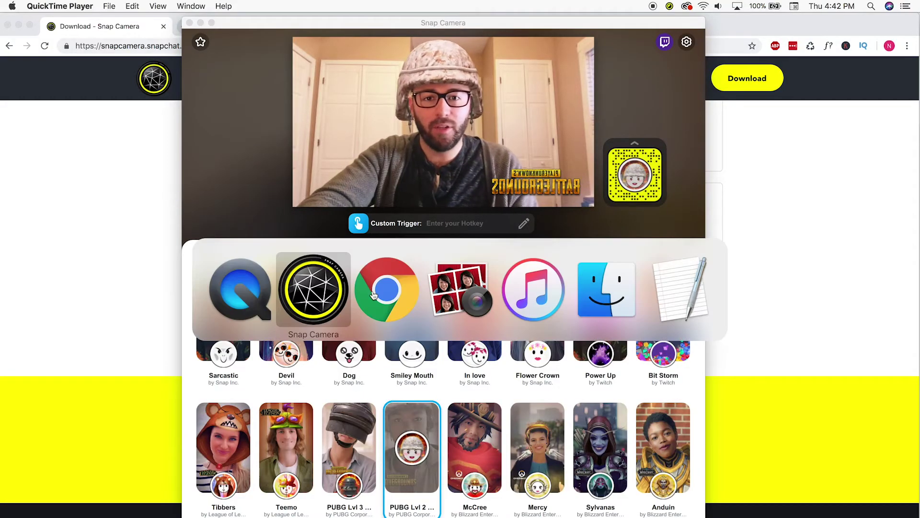
click(428, 294)
drag(735, 136, 288, 193)
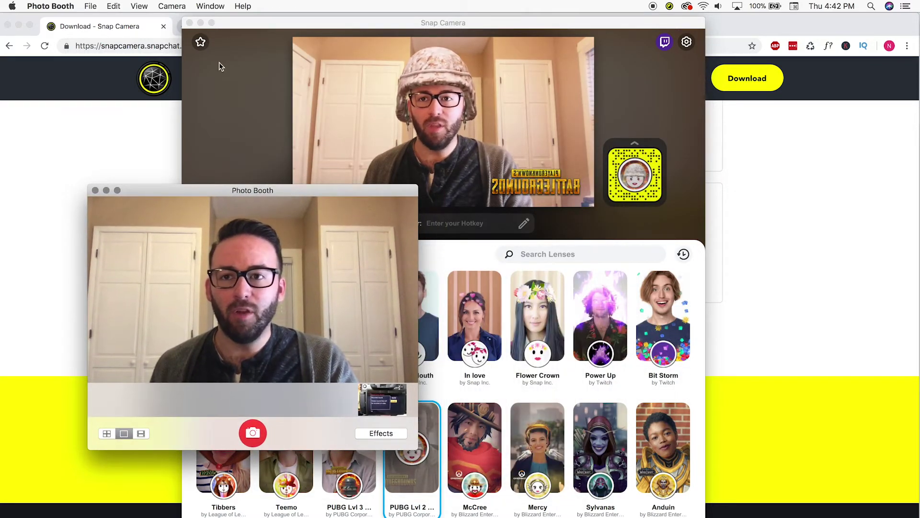
click(172, 6)
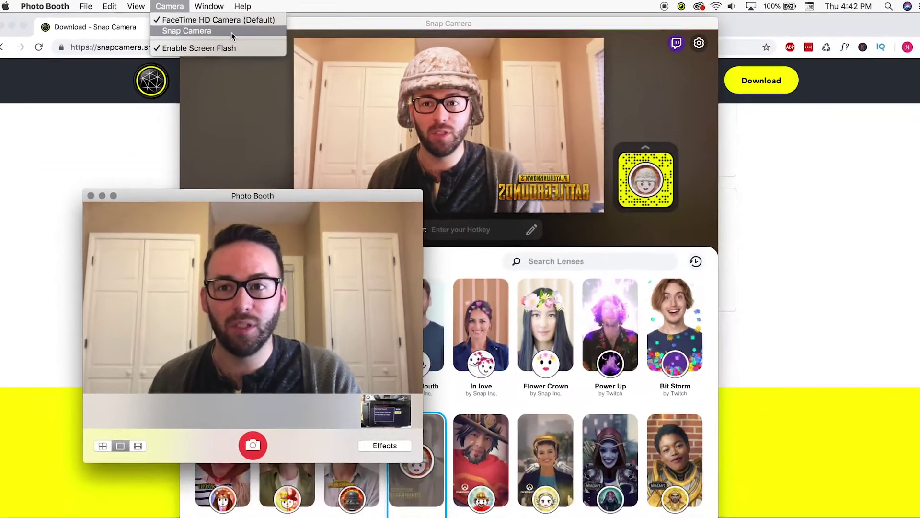
click(403, 55)
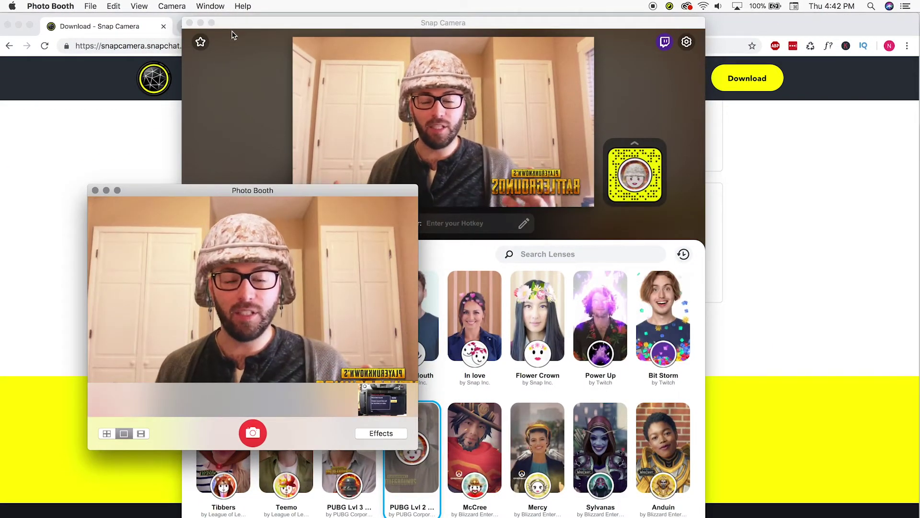
drag(215, 189, 179, 108)
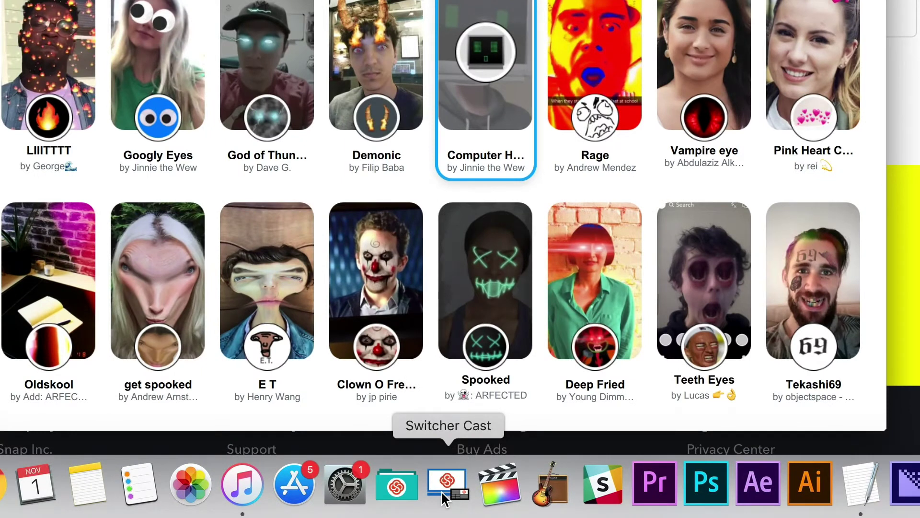
Step: Launch Switcher Cast from the Dock to share Snap Camera as a video source
click(441, 490)
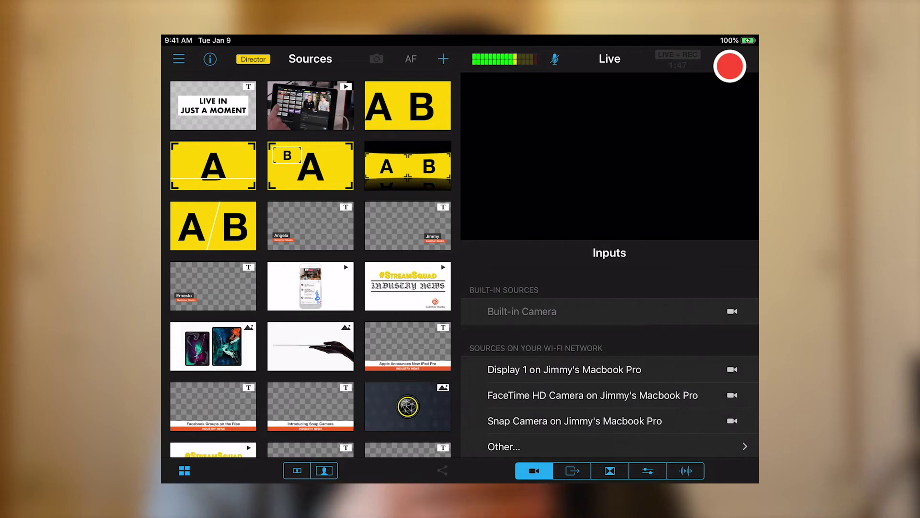
Step: Add 'Snap Camera on Macbook Pro' from Wi-Fi sources as Angle 1 and put it live
scroll(609, 369, down, 1)
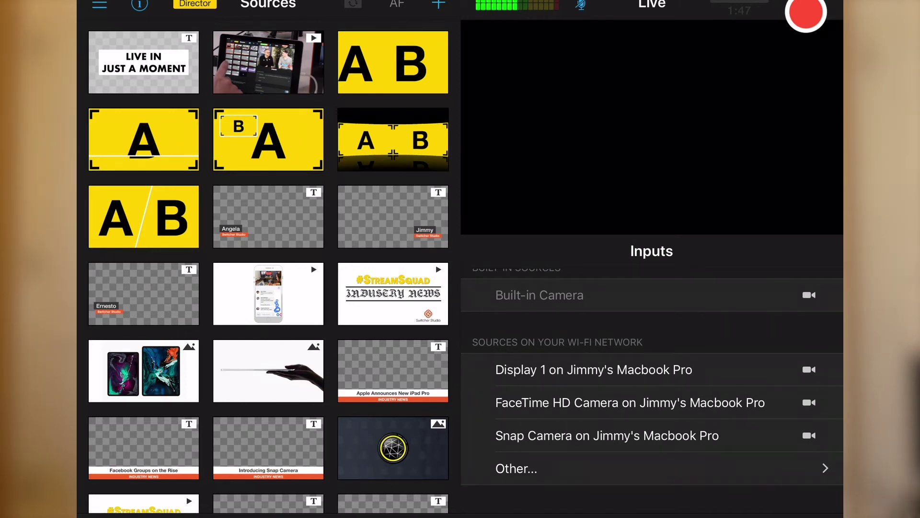
click(607, 435)
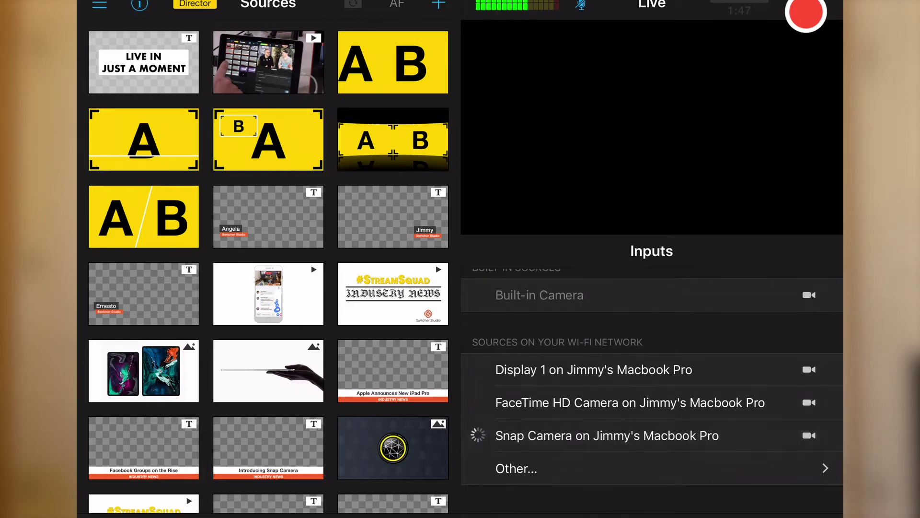
click(603, 517)
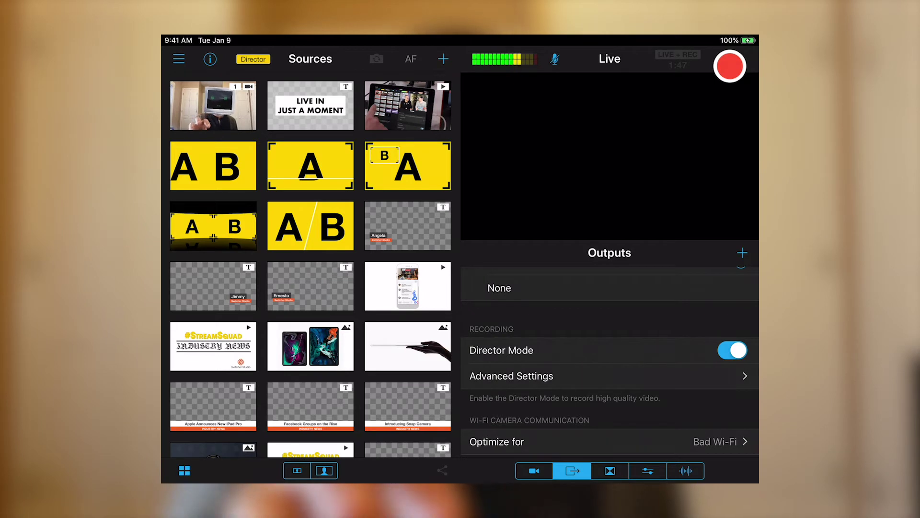
click(213, 105)
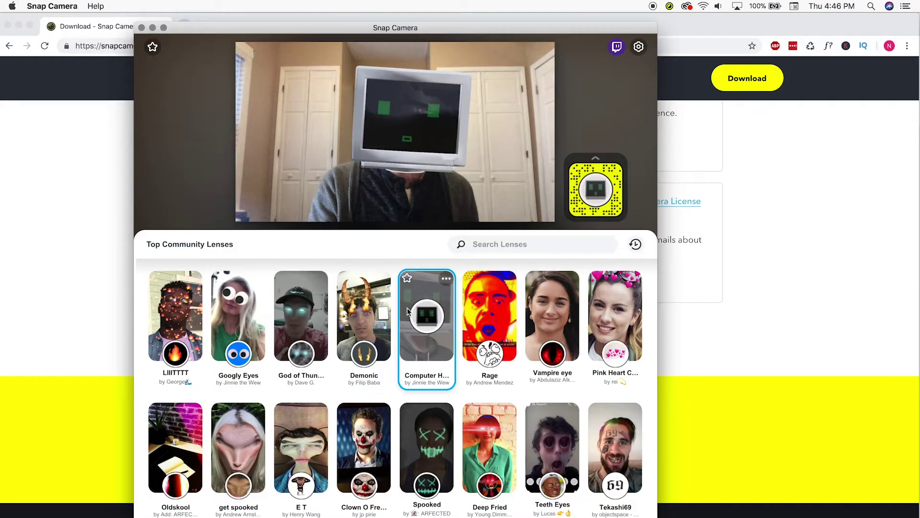
Step: Replace the Computer Head lens with the Googly Eyes lens
click(266, 329)
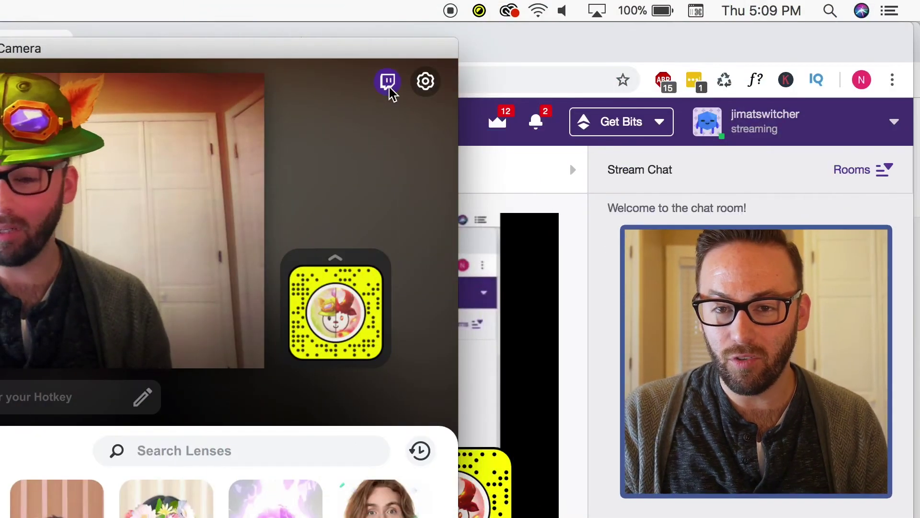
Step: Check the Twitch extension settings, apply the Tibbers bear-hood lens, and show the Twitch stream
click(388, 87)
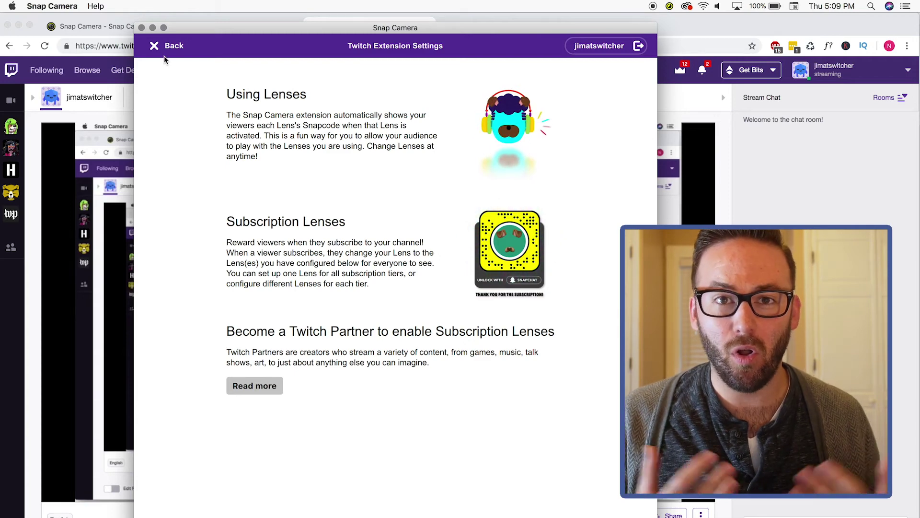
click(156, 47)
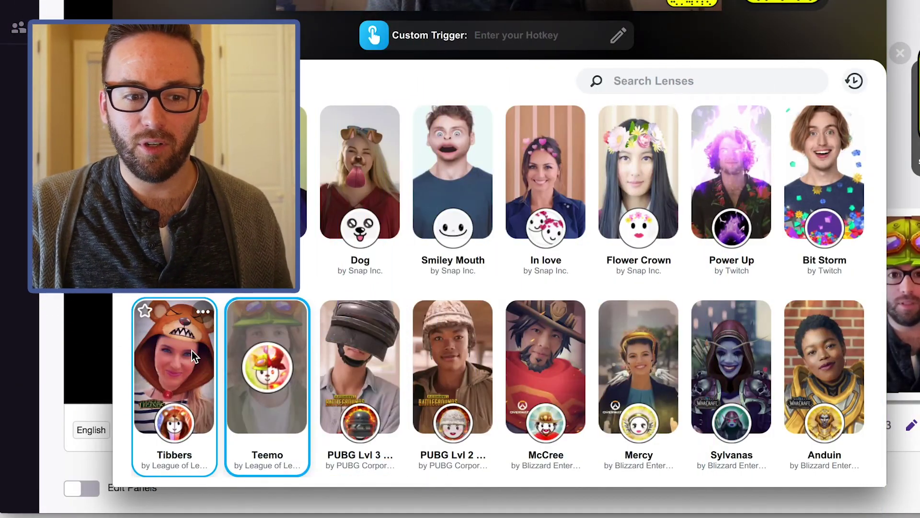
click(192, 350)
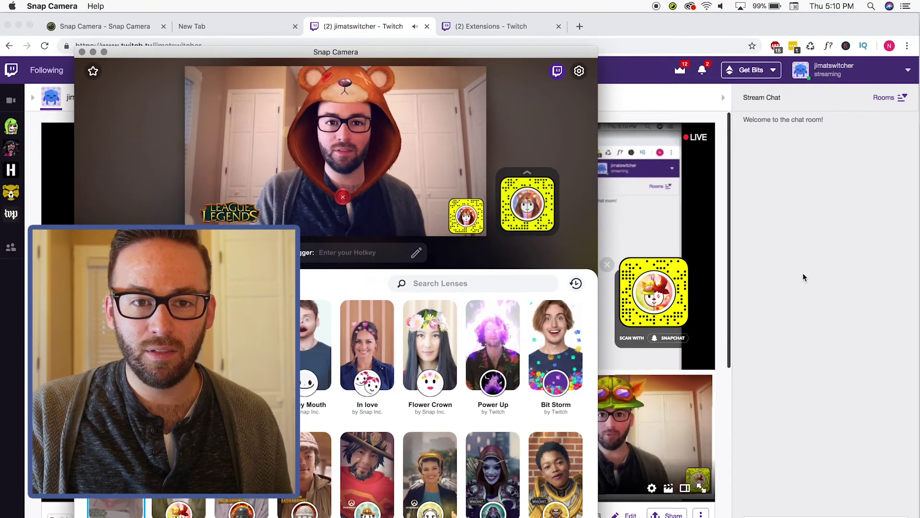
click(803, 272)
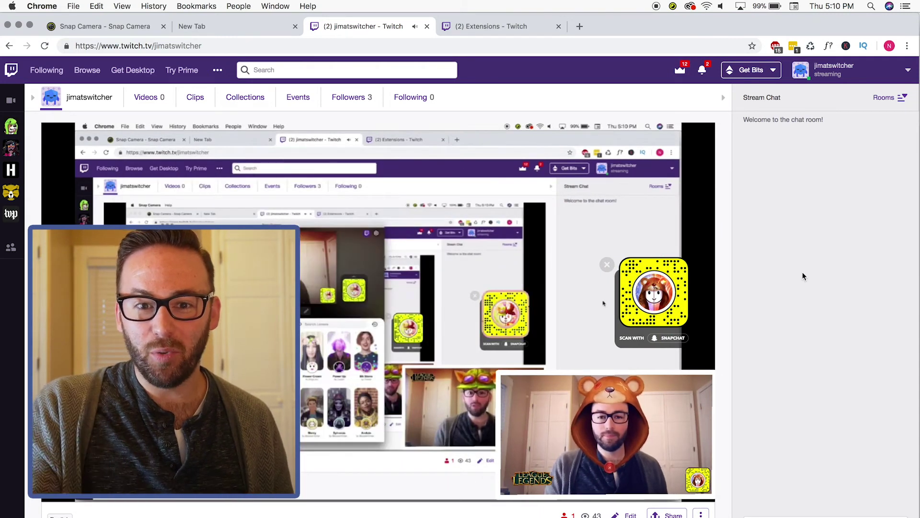
mouse_move(625, 271)
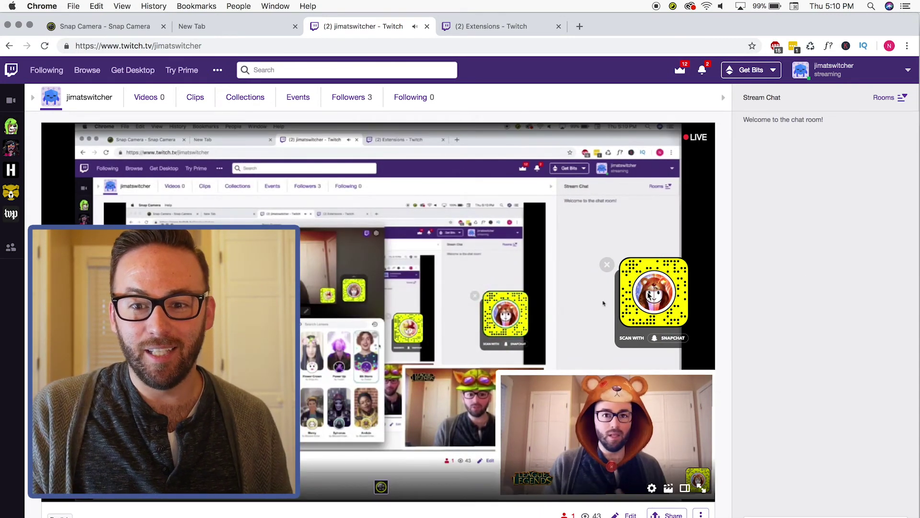